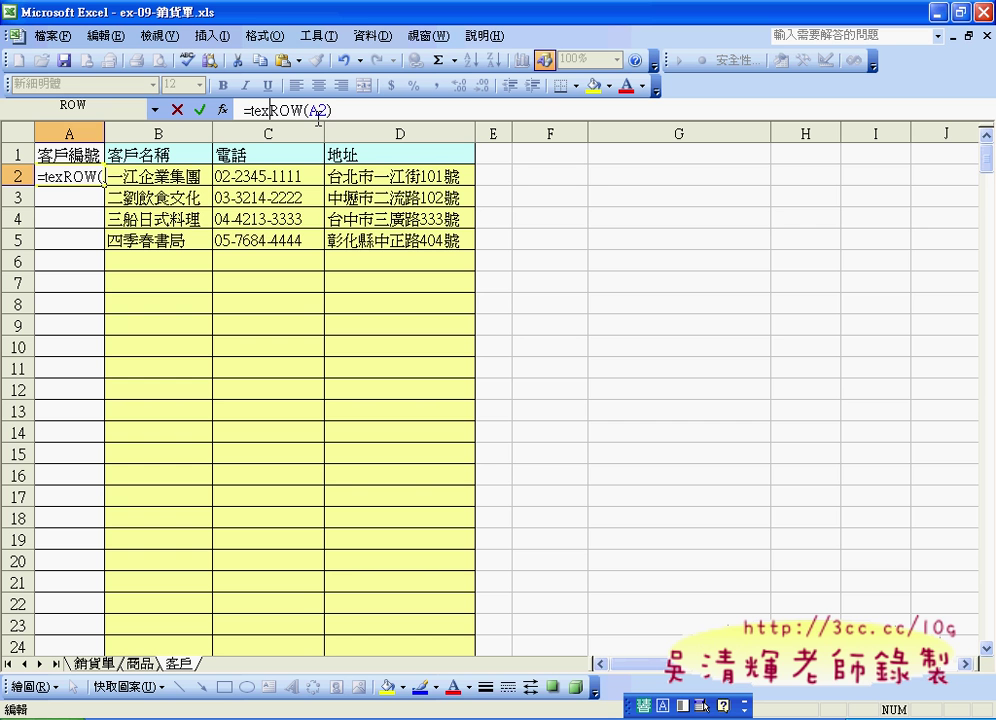
# Complete A2's formula as =TEXT(ROW(A2)-1,"0000") so it yields the four-digit code
pyautogui.write('t(')
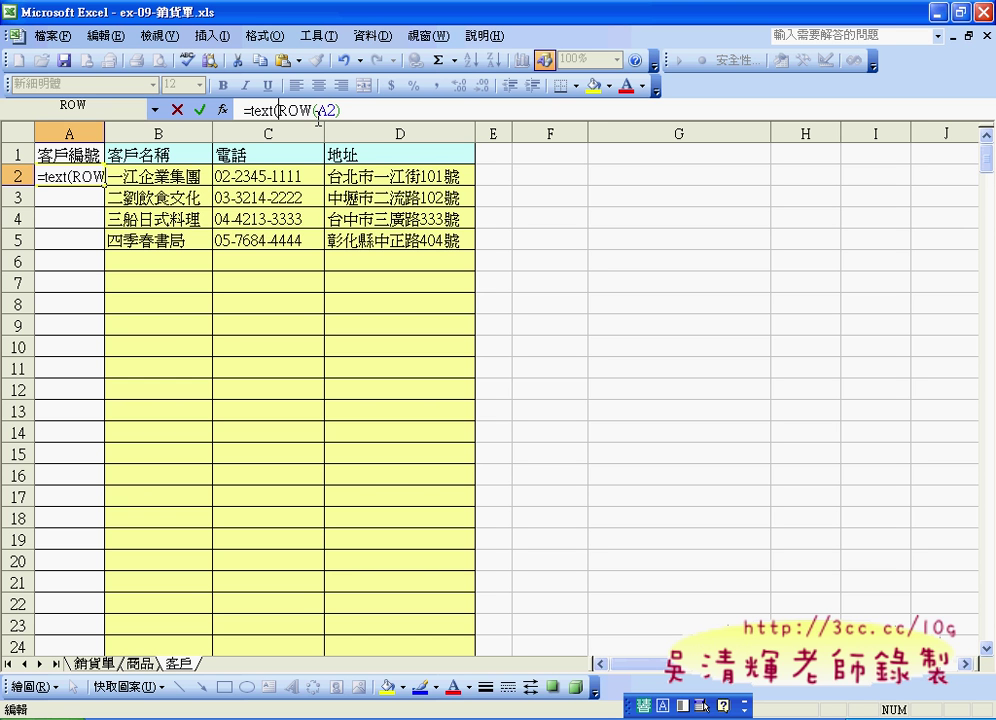
pyautogui.click(371, 101)
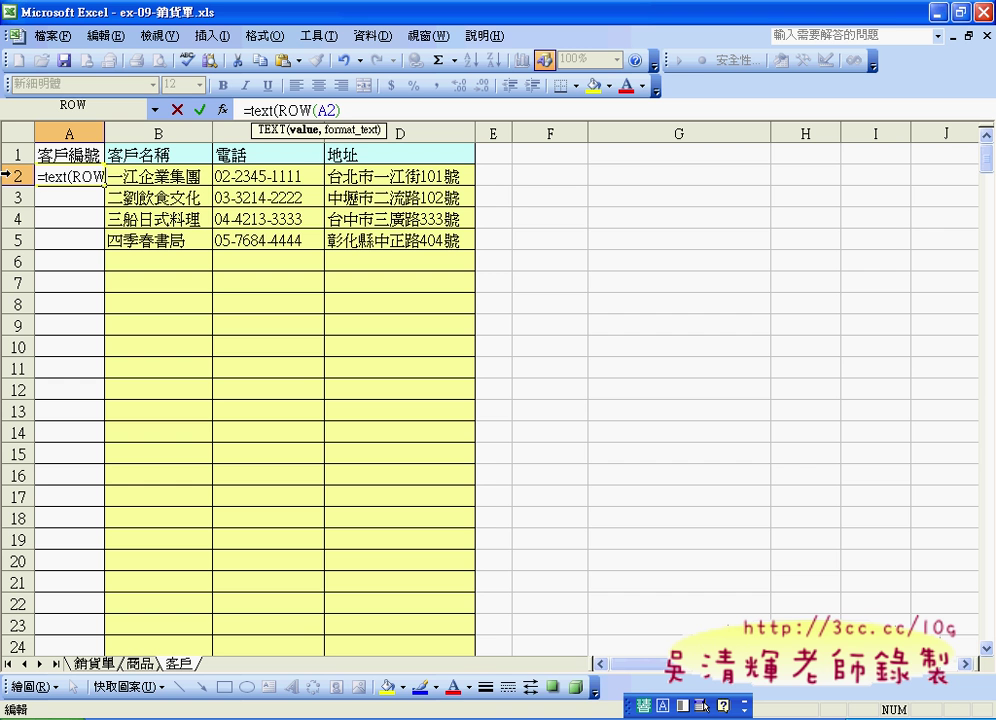
pyautogui.write('-')
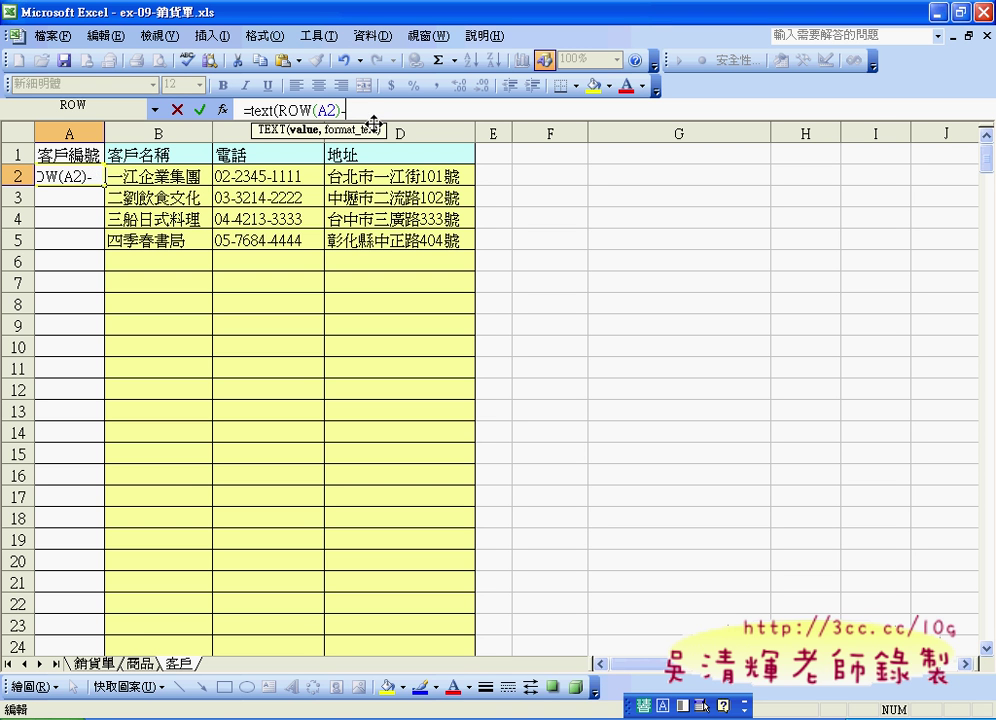
pyautogui.write('1,"000')
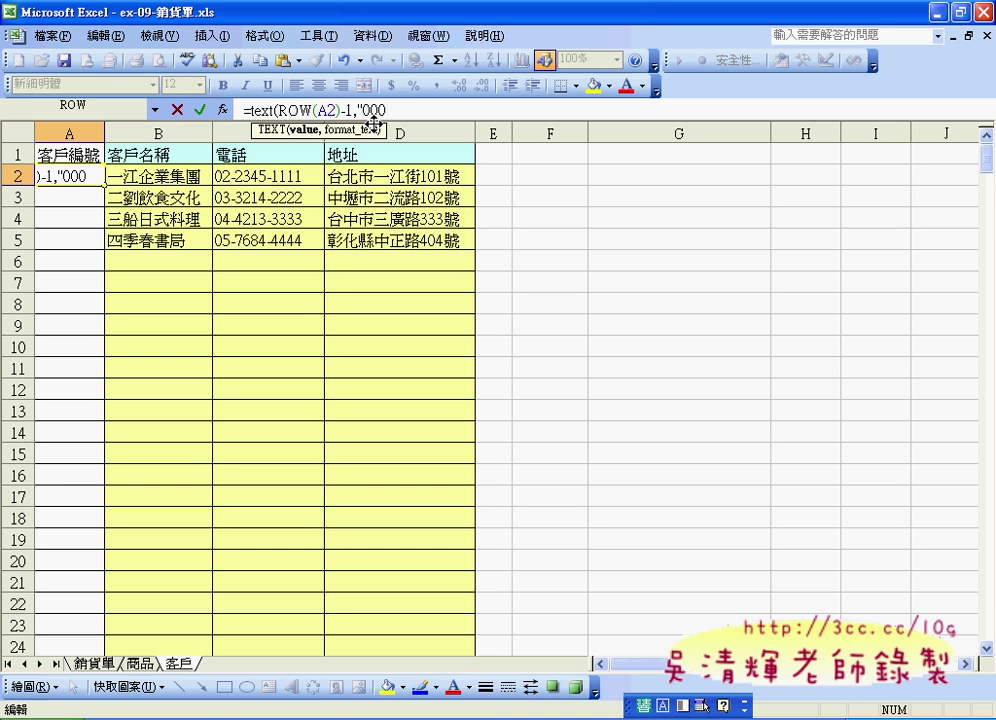
pyautogui.write('0")')
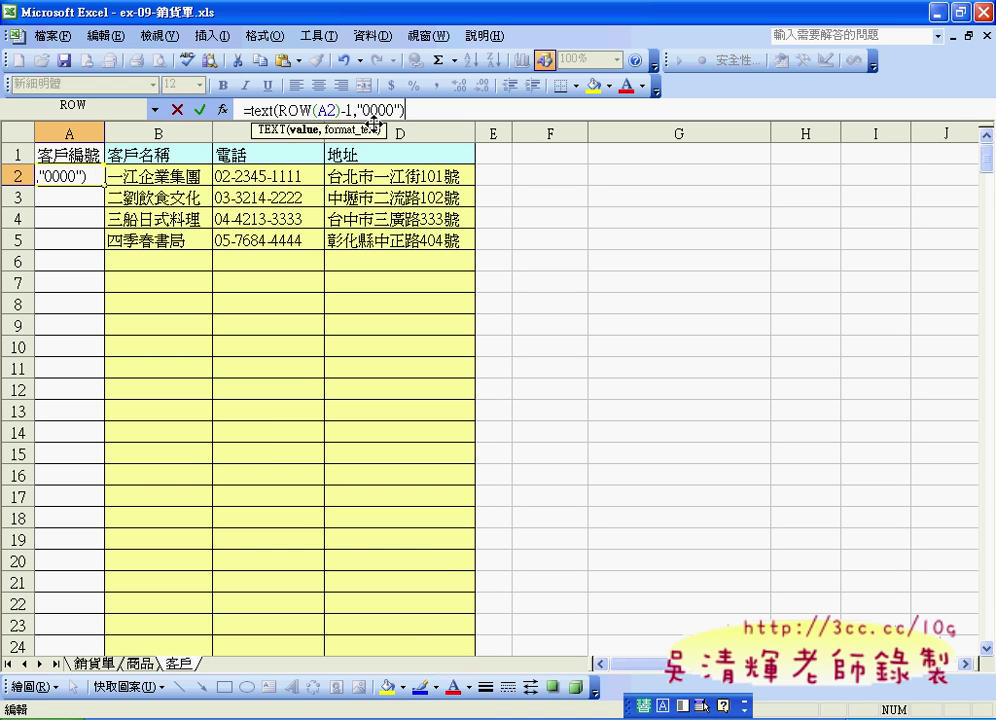
# Commit A2's TEXT formula, fill it down to A22, and check A6 and B6
pyautogui.click(200, 109)
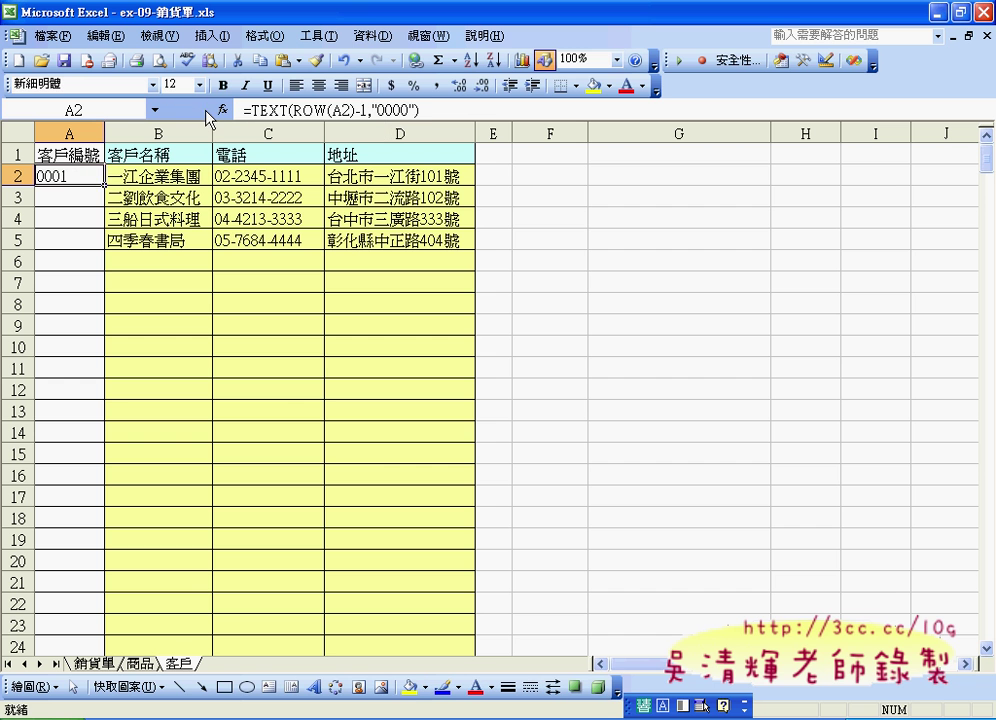
pyautogui.moveTo(100, 187); pyautogui.dragTo(96, 618)
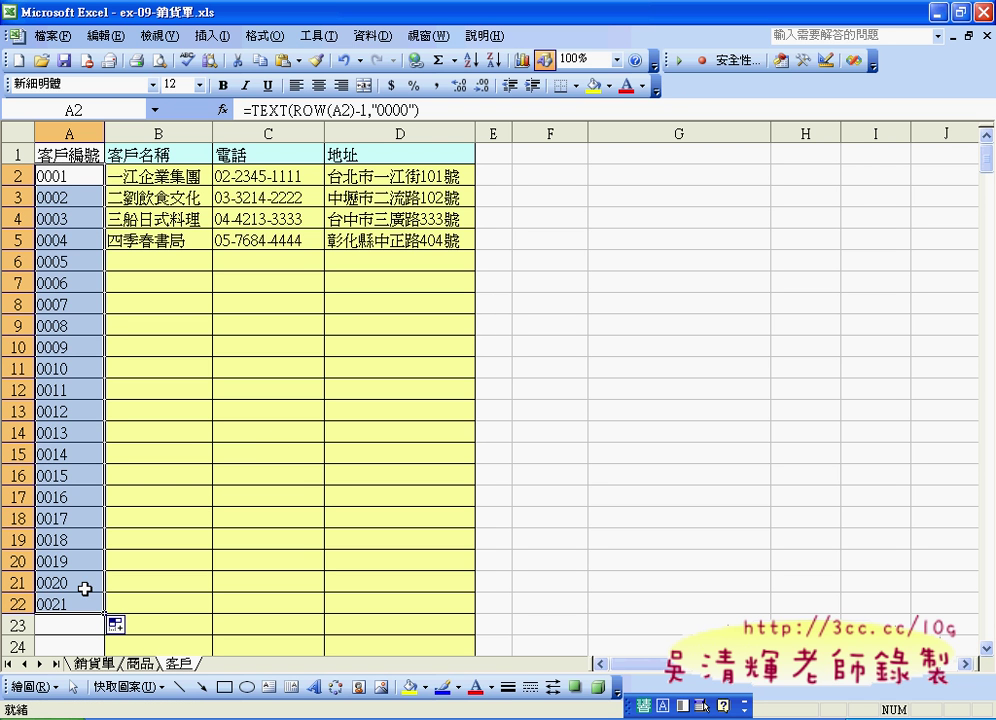
pyautogui.click(83, 263)
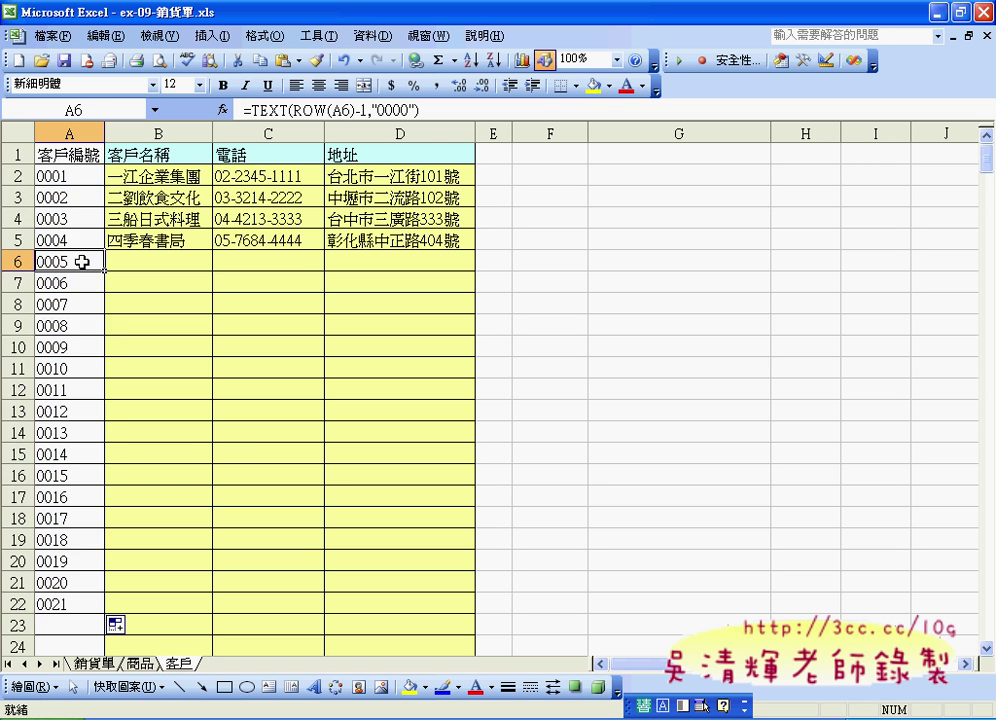
pyautogui.click(133, 262)
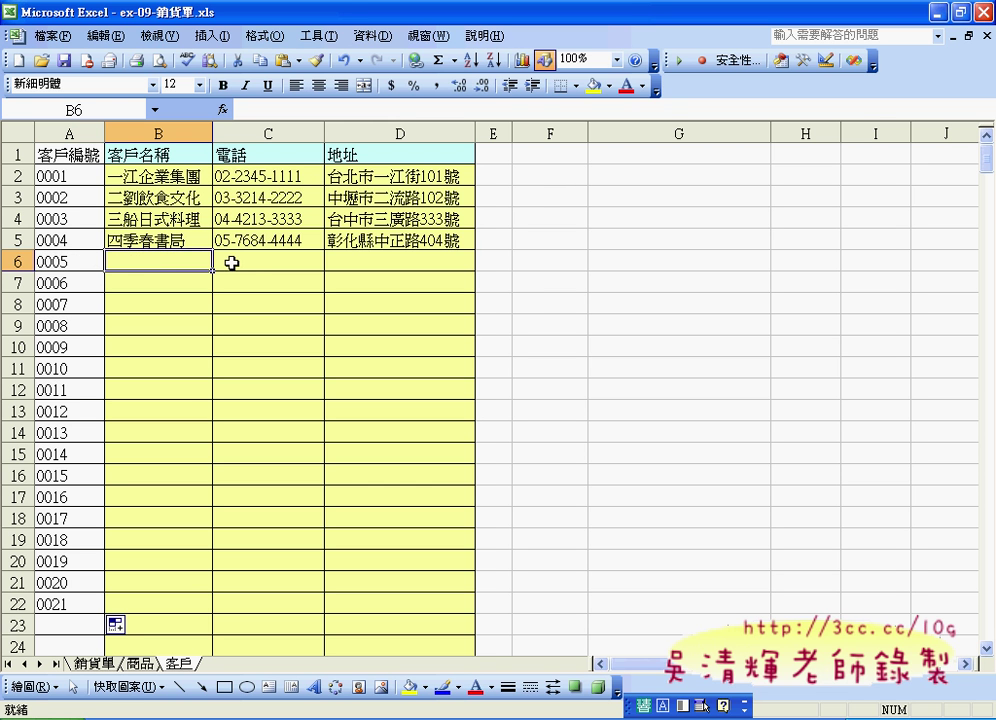
# Compare A2's numbering formula against the customer name in B2
pyautogui.click(79, 177)
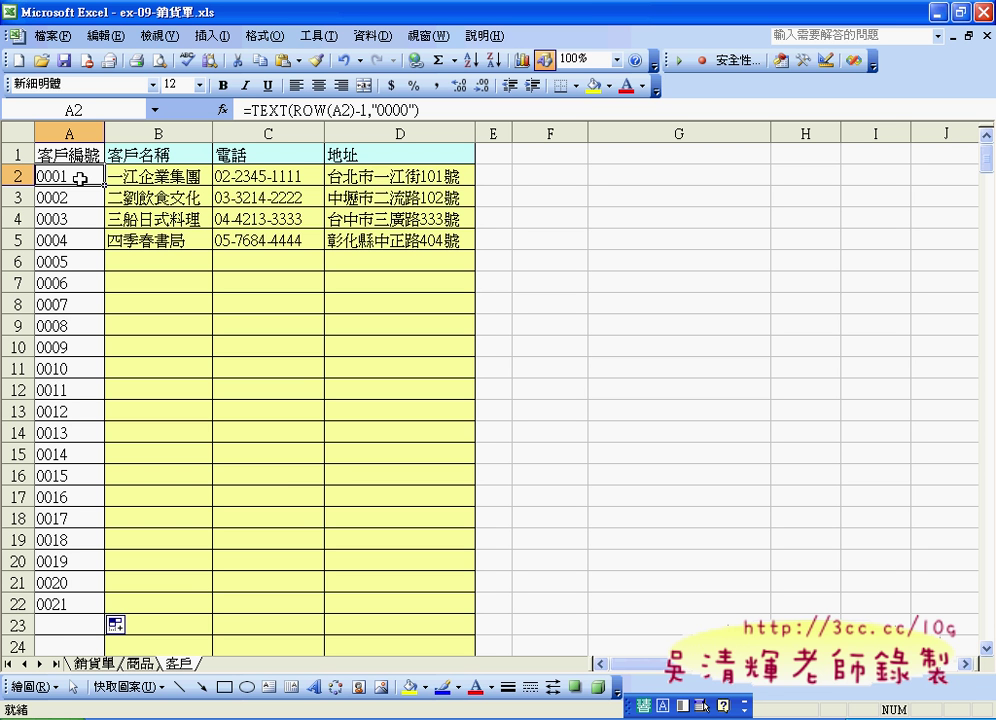
pyautogui.click(160, 172)
pyautogui.click(76, 174)
pyautogui.click(138, 174)
pyautogui.click(92, 177)
# Cut A2's TEXT formula out of the formula bar, leaving only =
pyautogui.click(250, 109)
pyautogui.moveTo(250, 109); pyautogui.dragTo(400, 110)
pyautogui.rightClick(399, 109)
pyautogui.click(426, 122)
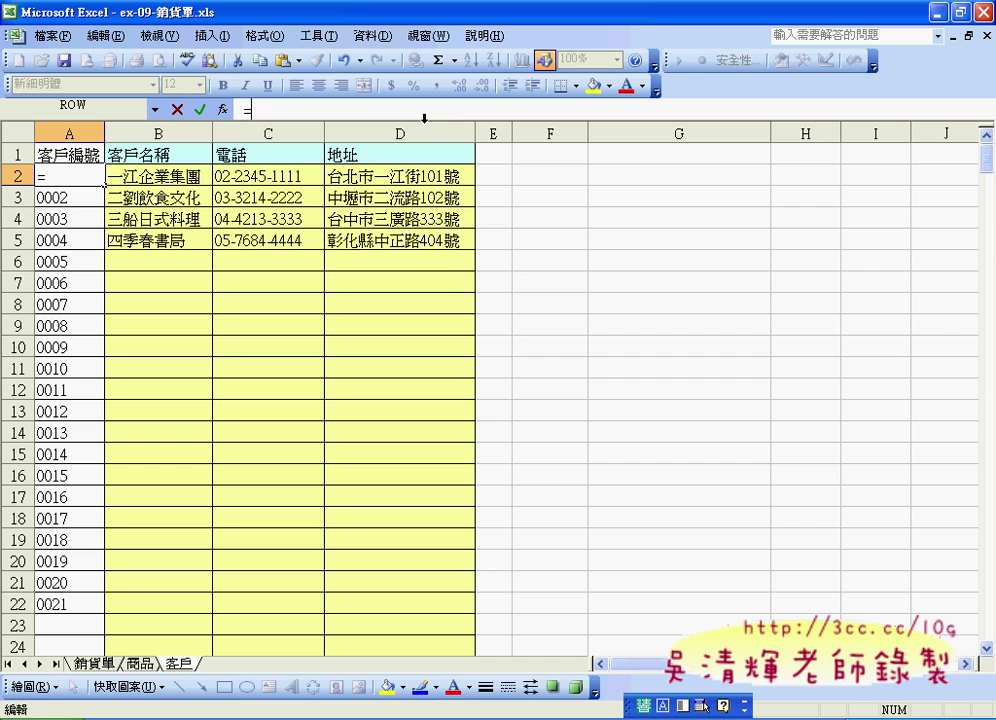
# Insert the IF function from All functions into A2
pyautogui.click(228, 108)
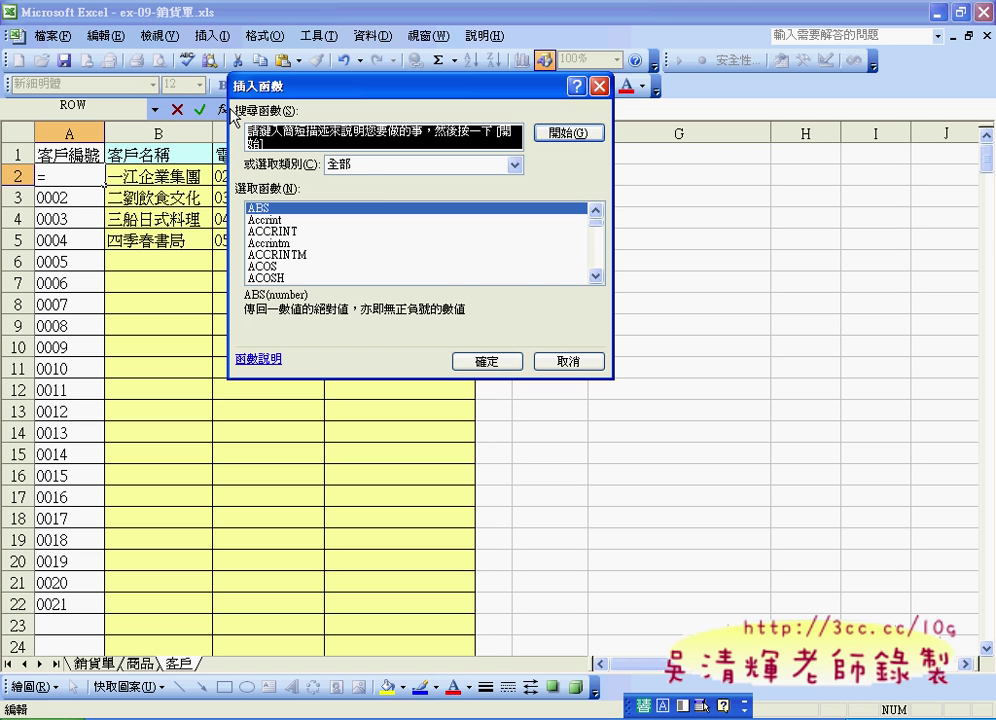
pyautogui.click(380, 165)
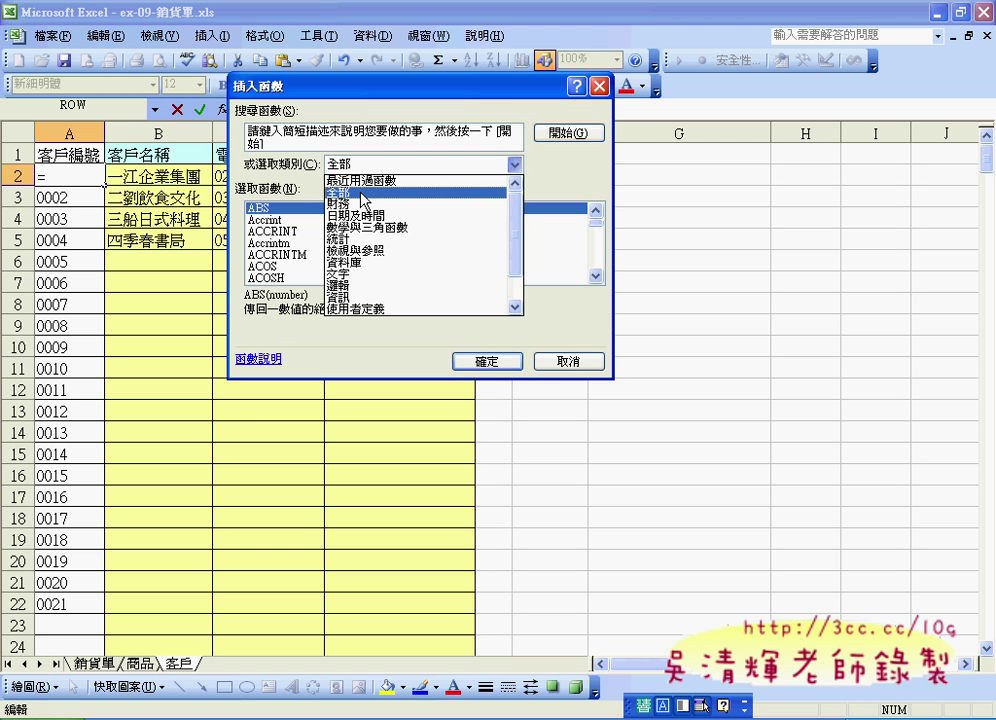
pyautogui.click(360, 191)
pyautogui.click(352, 220)
pyautogui.press('i')
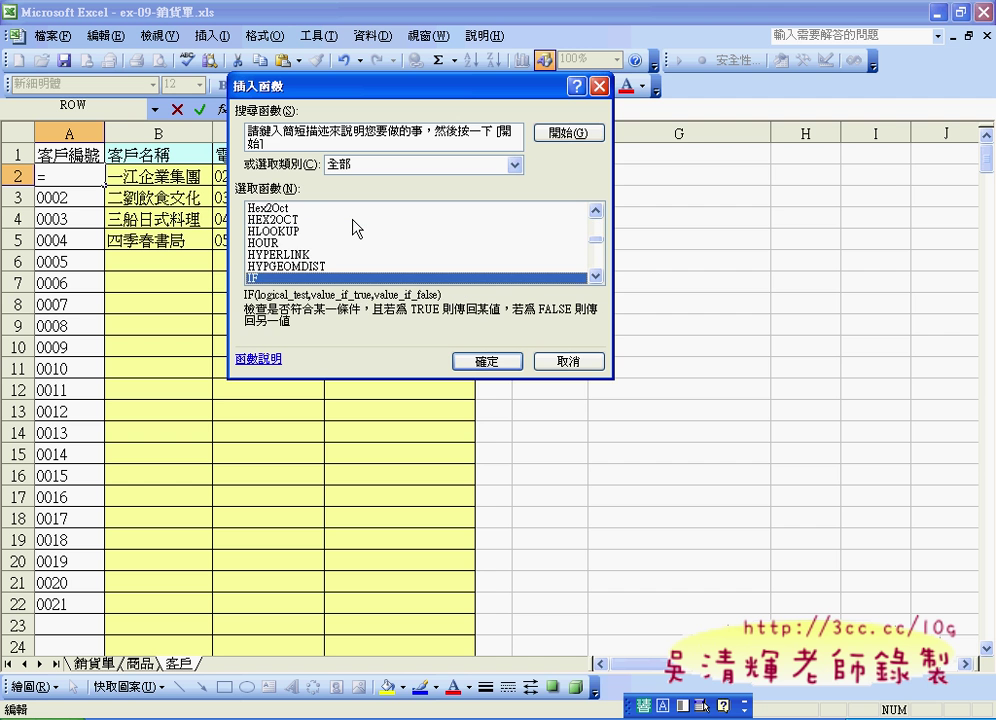
pyautogui.click(487, 361)
pyautogui.moveTo(290, 103); pyautogui.dragTo(512, 285)
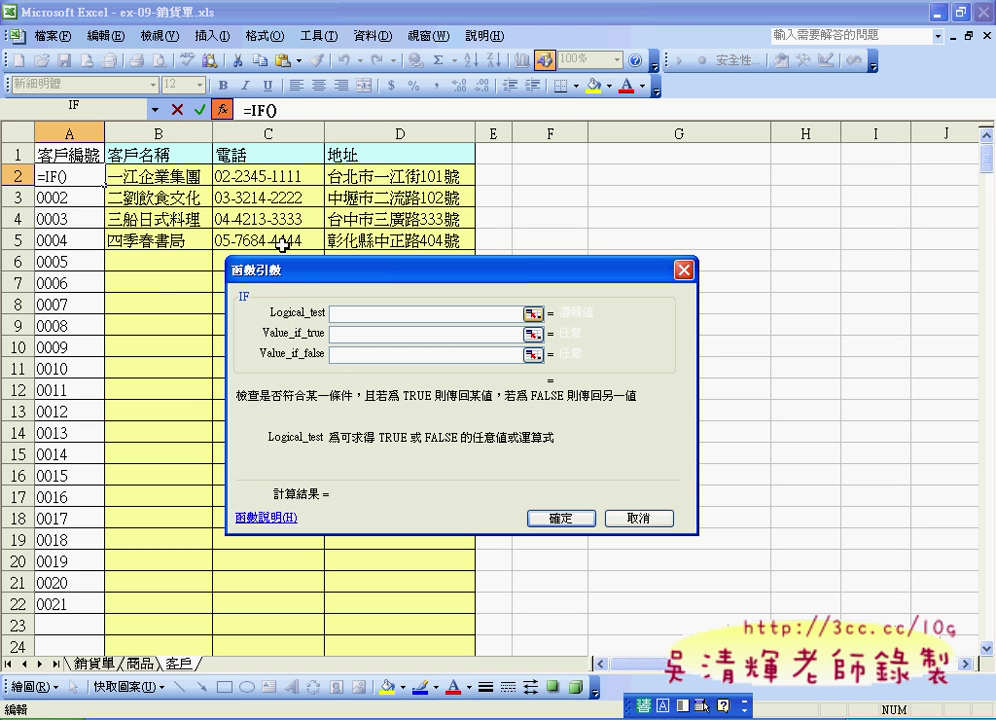
# Nest ISBLANK in the IF test with B2 as its Value, then confirm
pyautogui.click(155, 110)
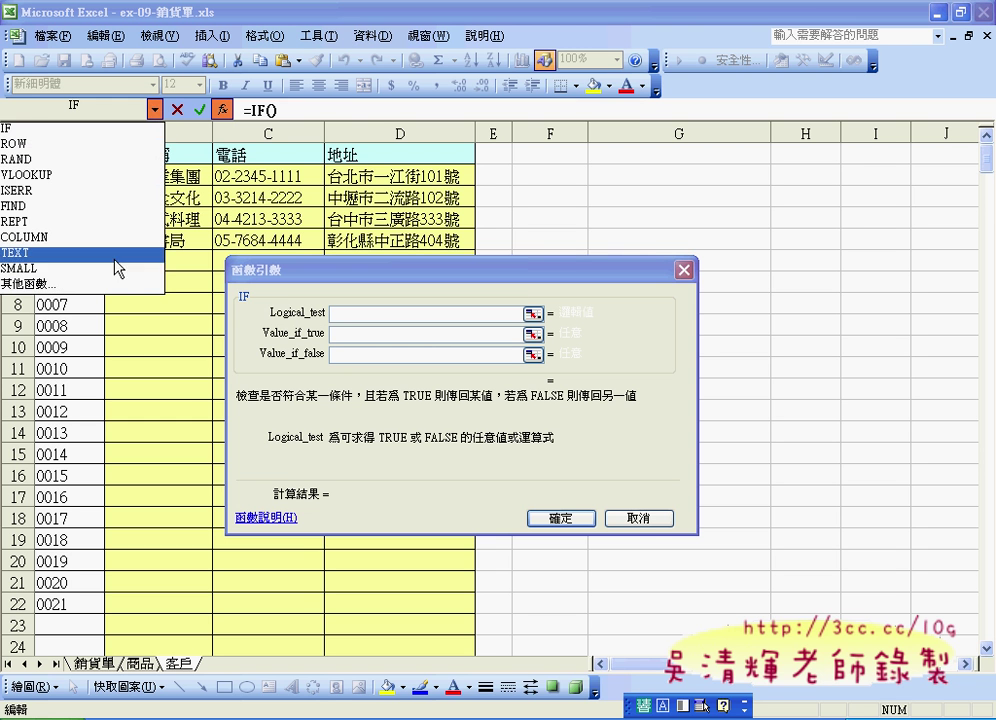
pyautogui.click(120, 288)
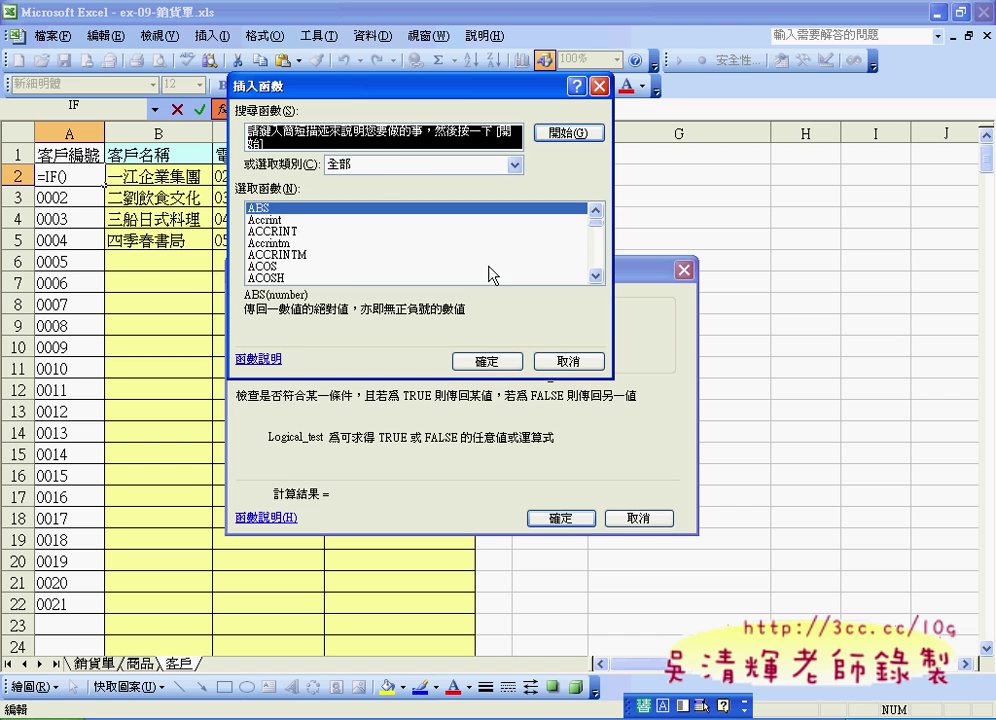
pyautogui.click(515, 231)
pyautogui.press('i')
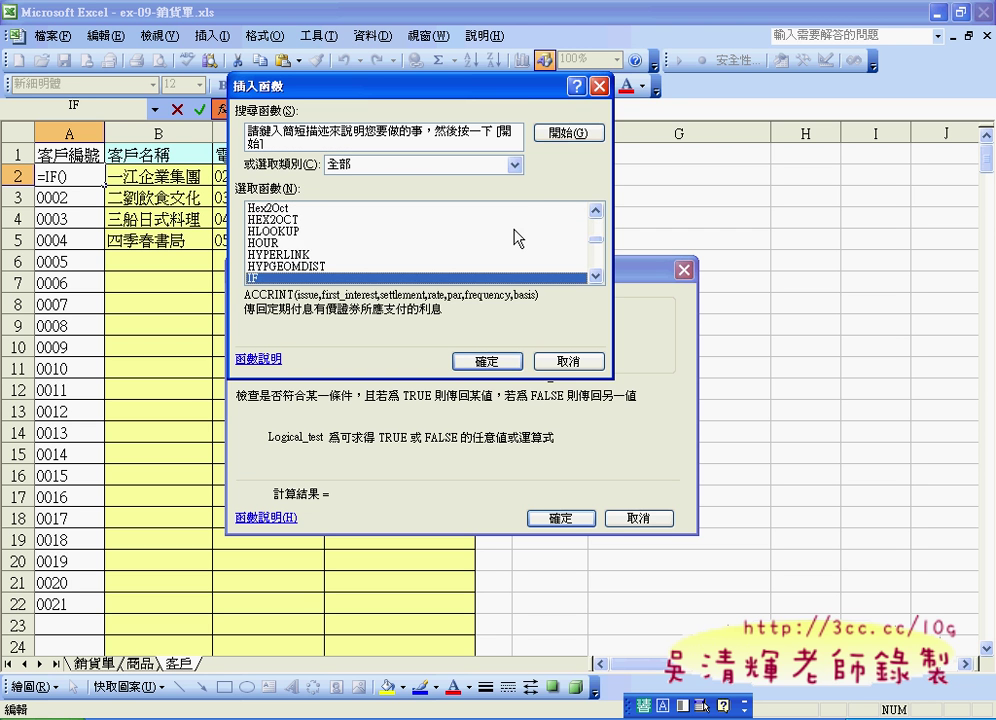
pyautogui.press('s')
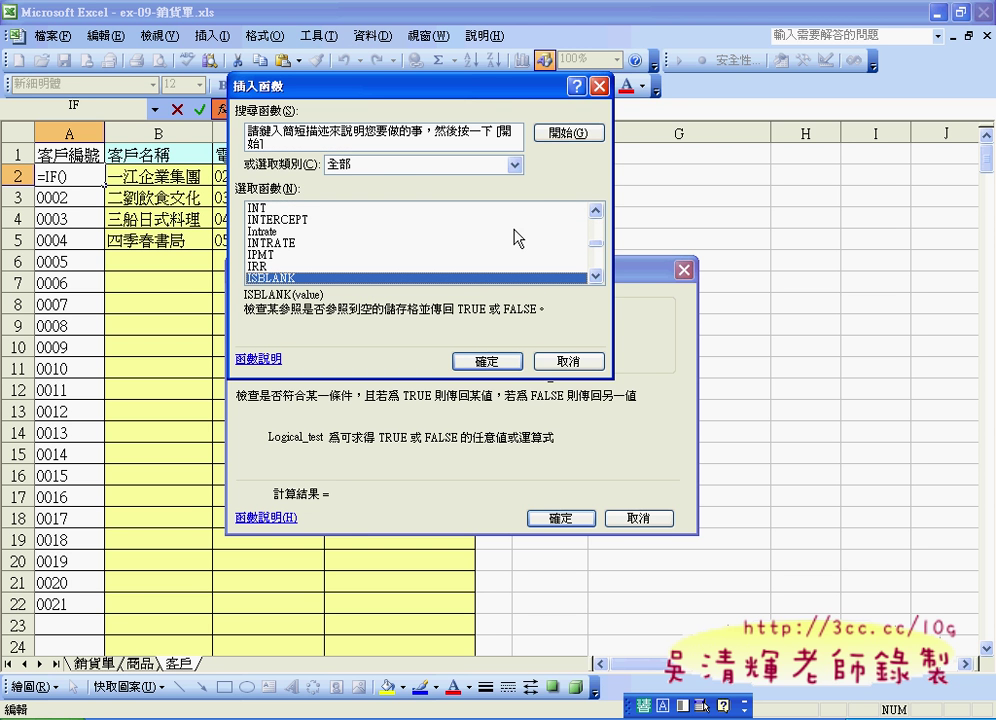
pyautogui.click(505, 364)
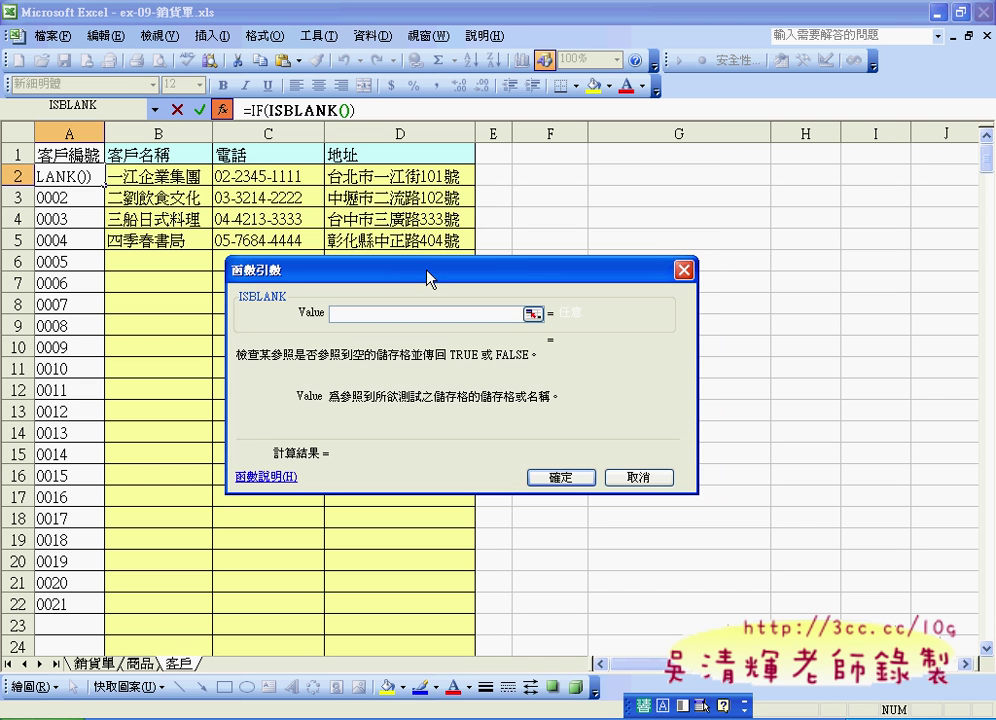
pyautogui.moveTo(431, 280); pyautogui.dragTo(451, 286)
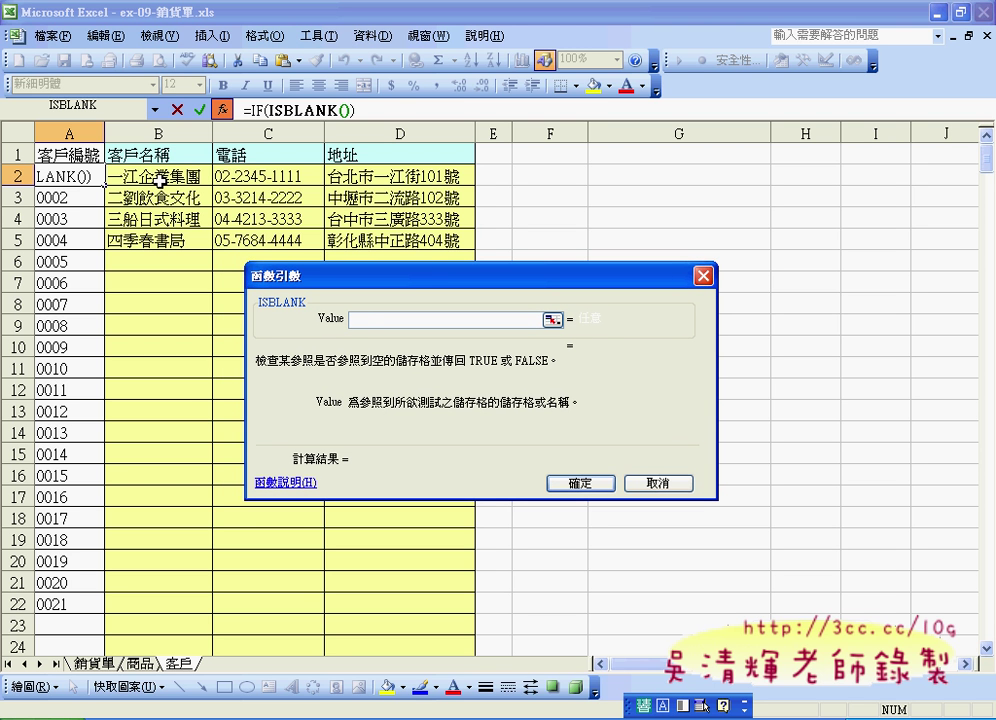
pyautogui.click(160, 180)
pyautogui.click(576, 484)
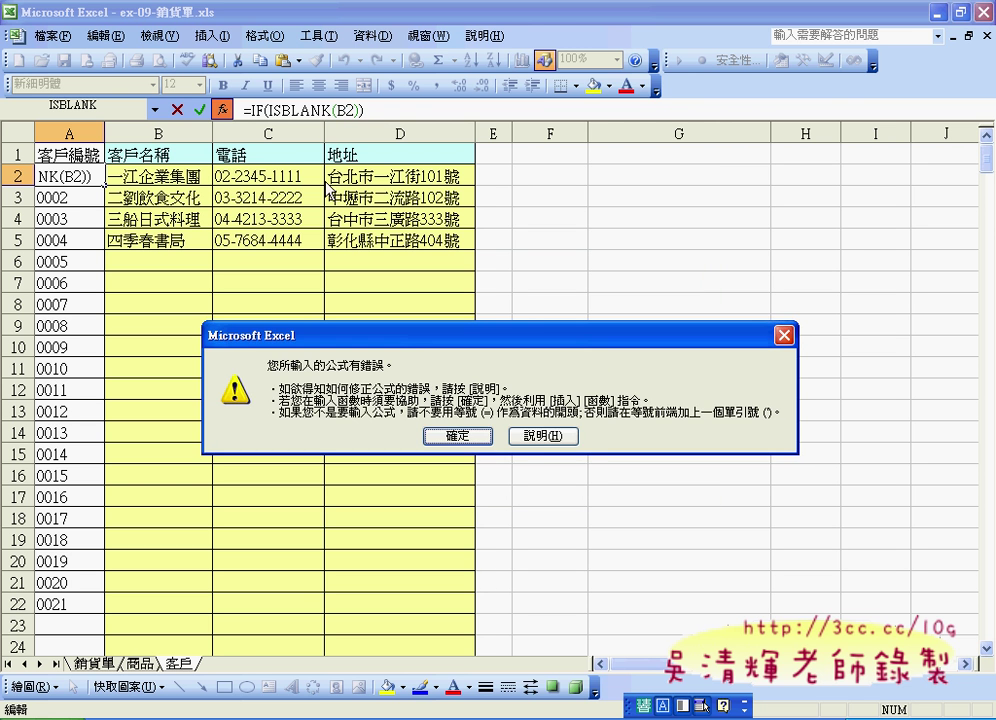
# Dismiss the error and set the IF result for a blank B2 to ""
pyautogui.click(455, 435)
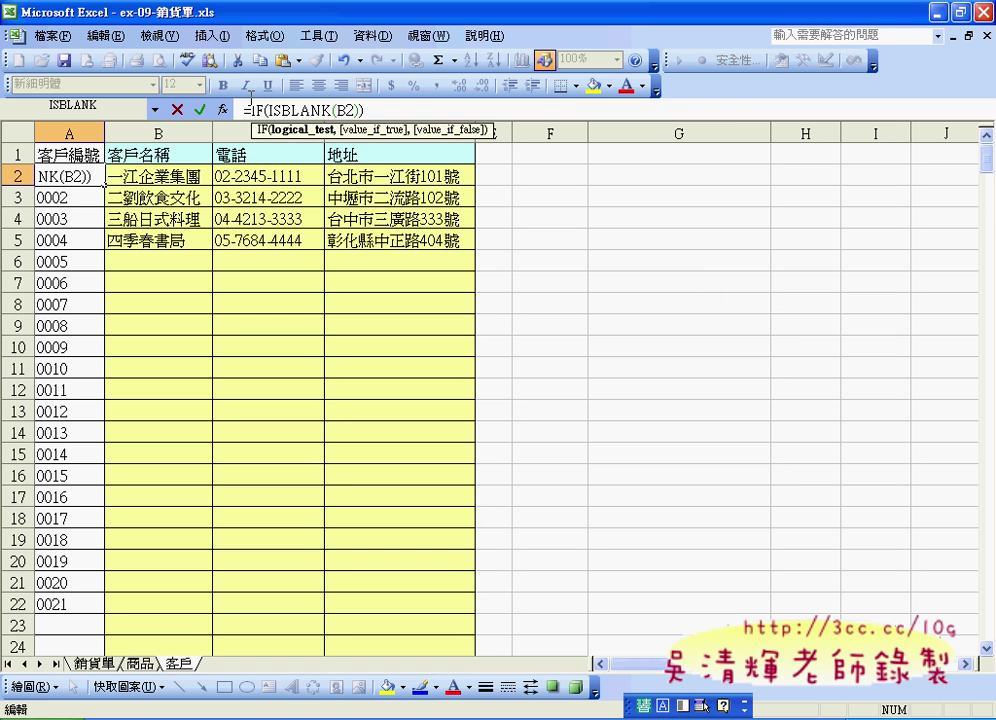
pyautogui.click(222, 109)
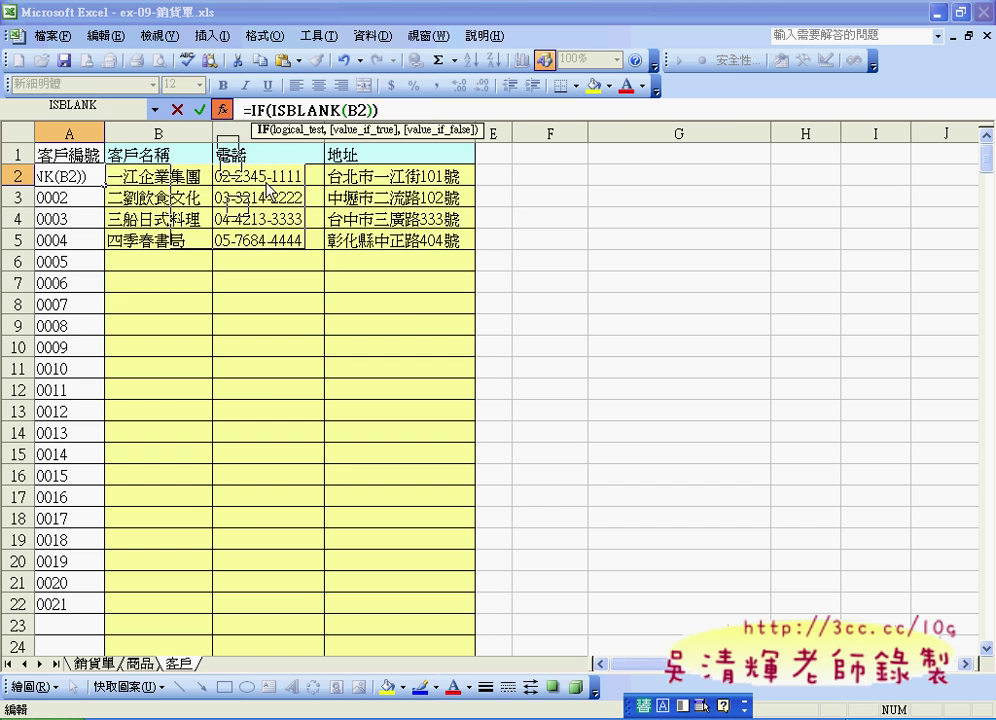
pyautogui.moveTo(212, 80); pyautogui.dragTo(467, 253)
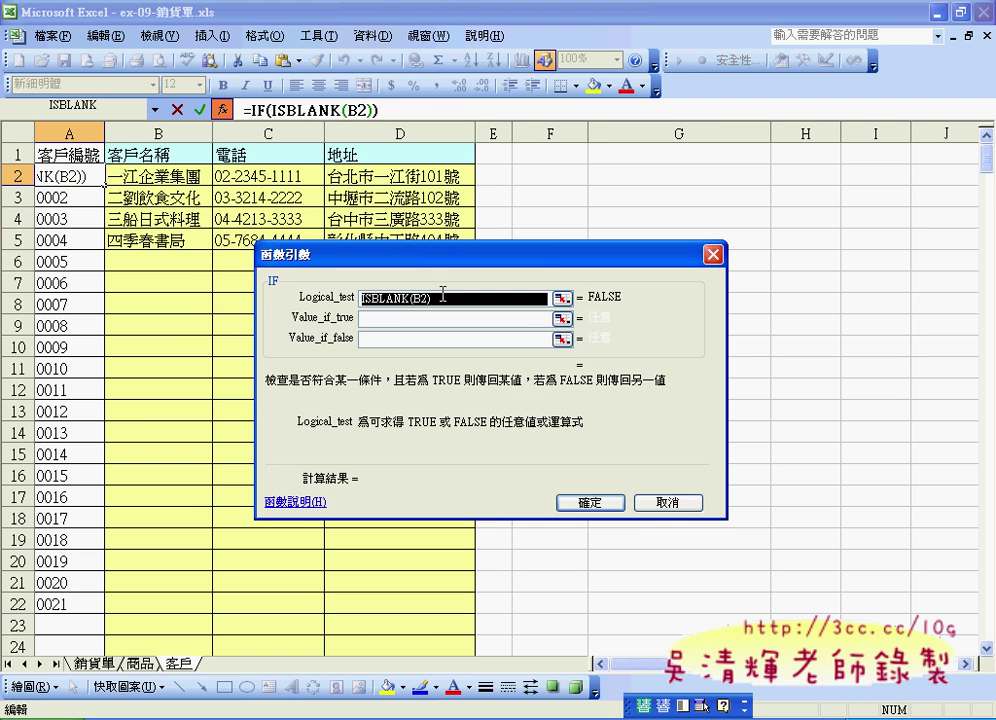
pyautogui.click(422, 320)
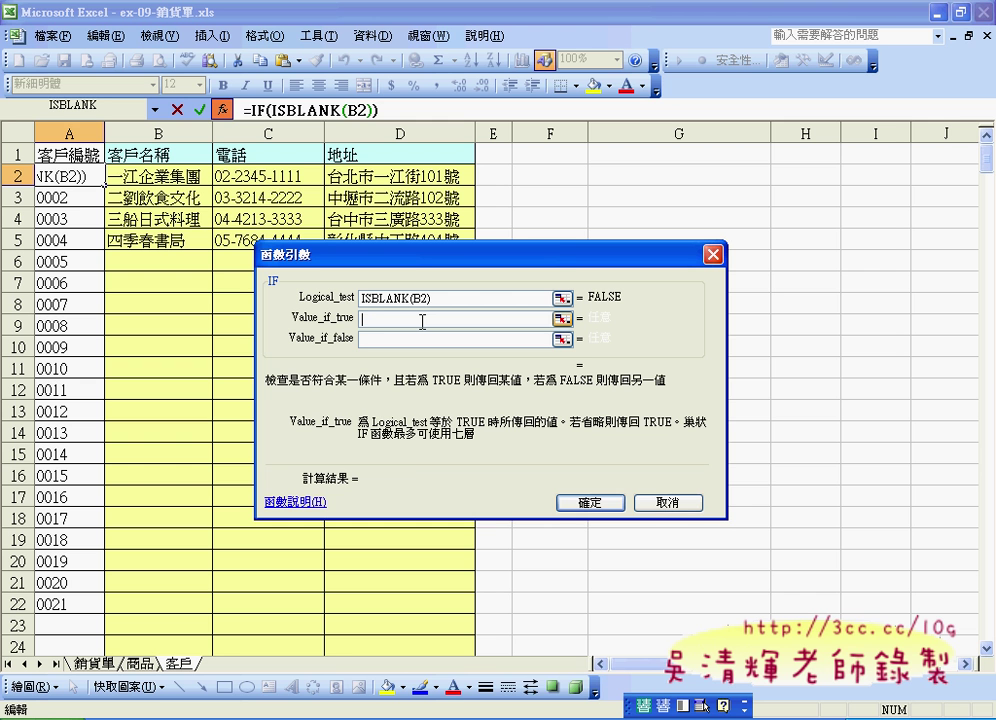
pyautogui.write('""')
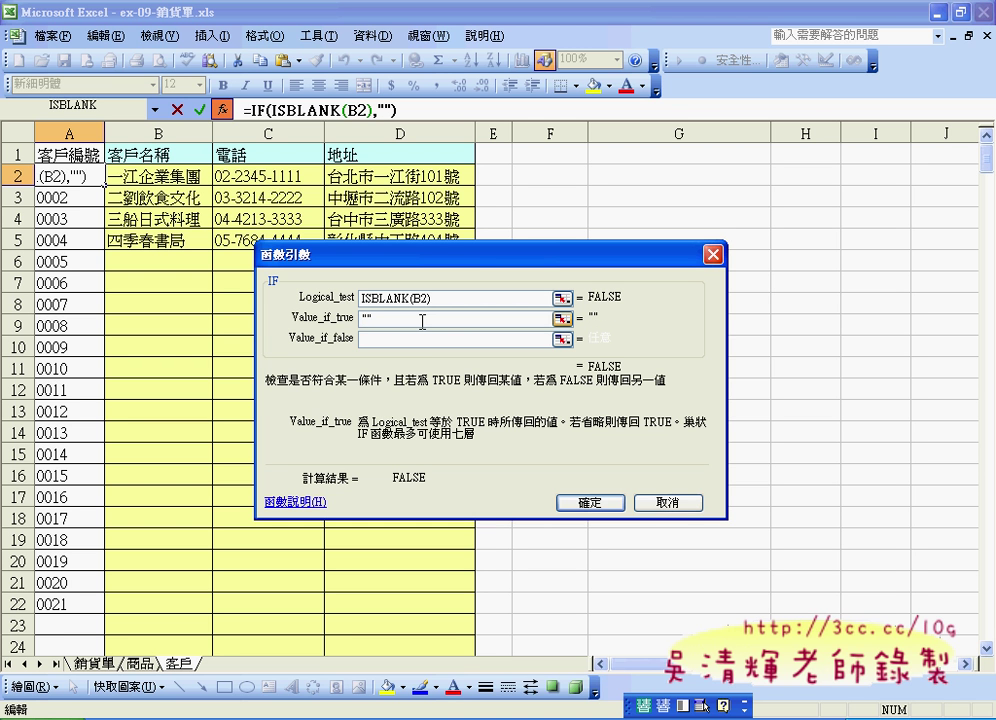
# Paste TEXT(ROW(A2)-1,"0000") as the false result, confirm, and fill down to A22
pyautogui.click(422, 340)
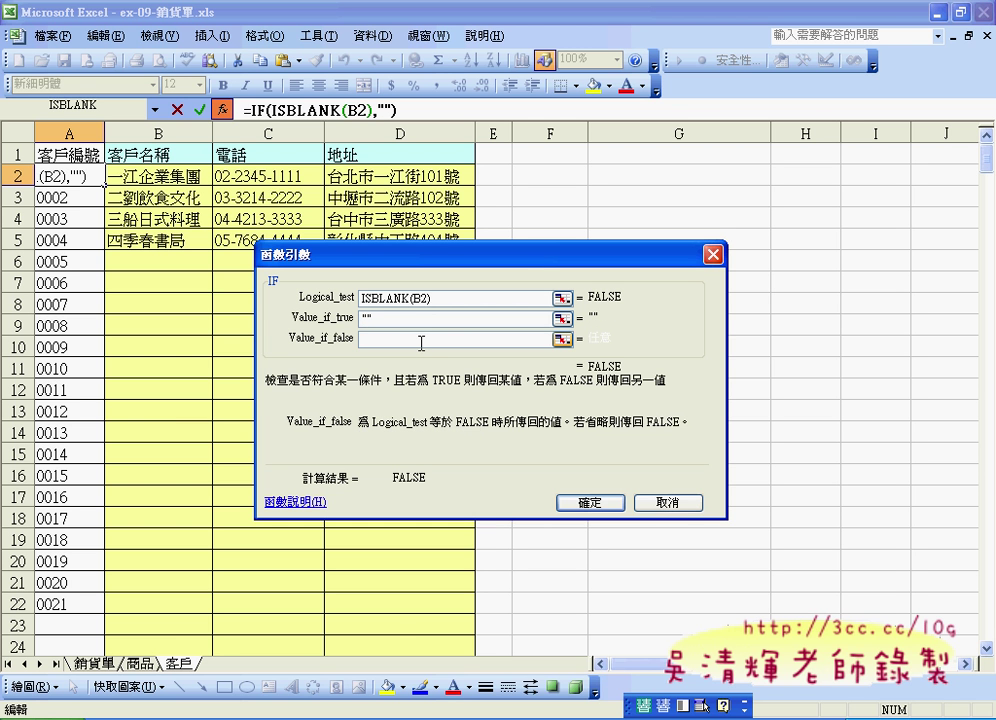
pyautogui.write('TEXT(ROW(A2)-1,"0000")')
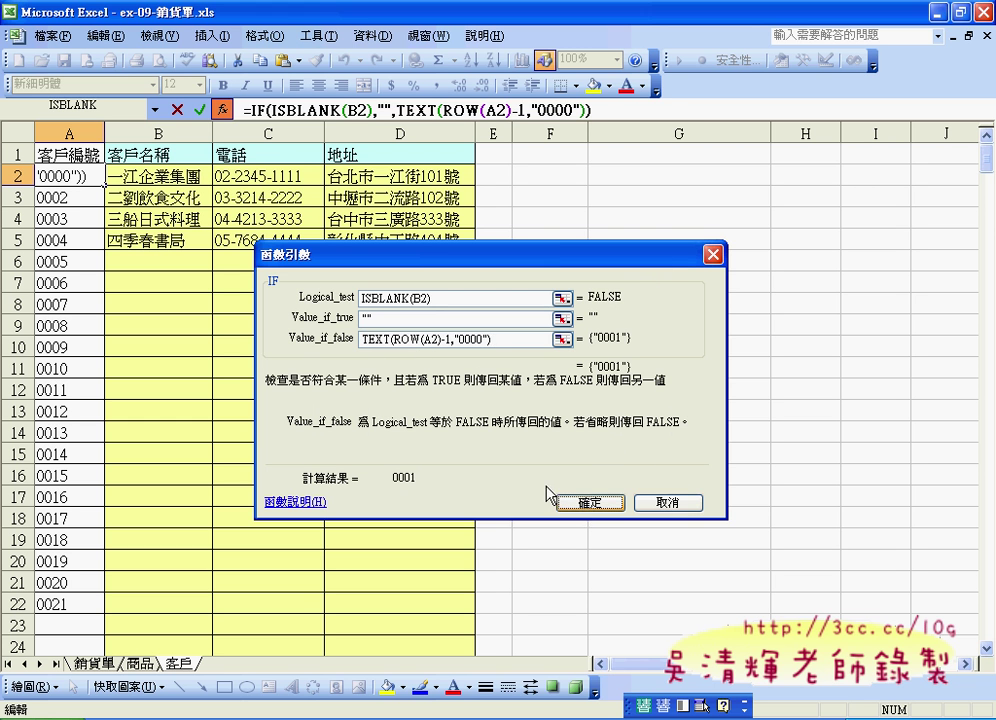
pyautogui.click(588, 504)
pyautogui.moveTo(104, 186); pyautogui.dragTo(99, 533)
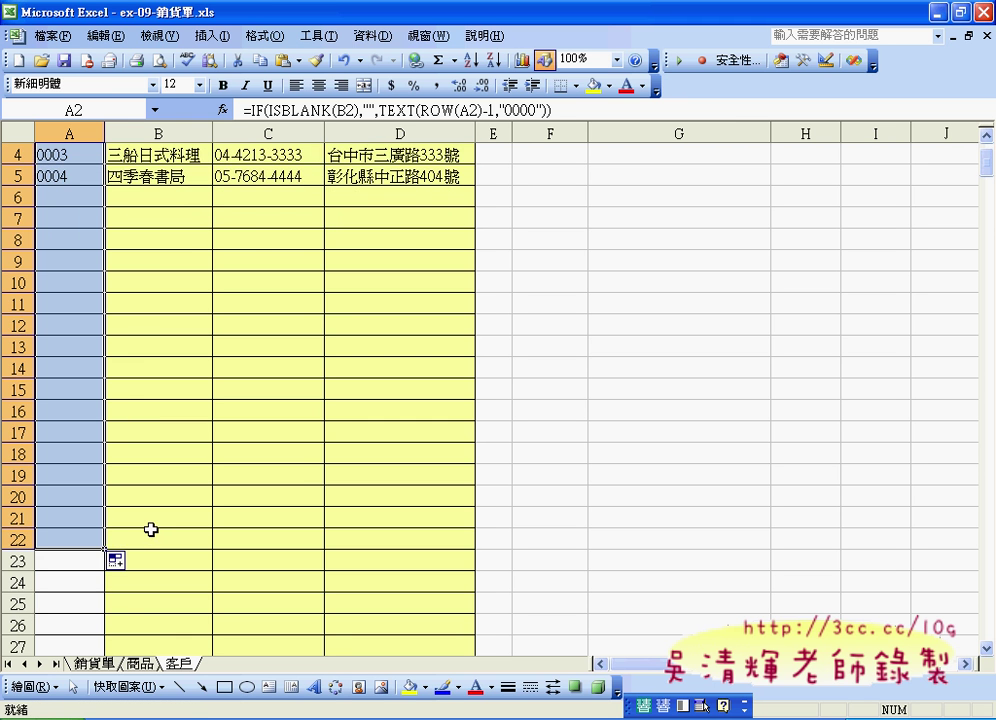
pyautogui.scroll(1, 140, 430)
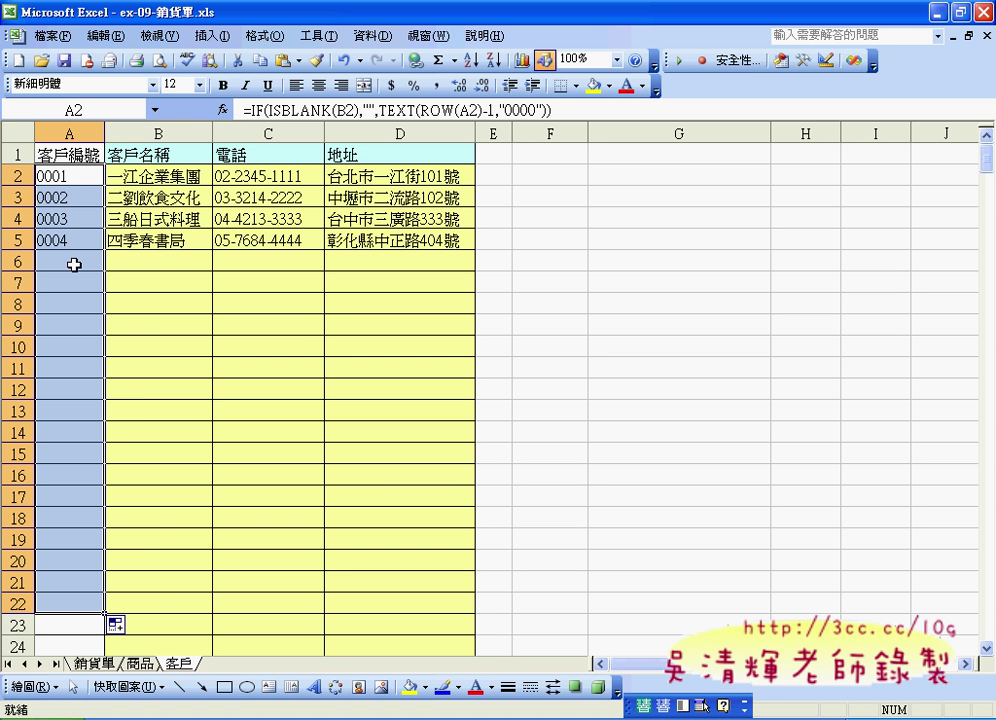
pyautogui.click(173, 262)
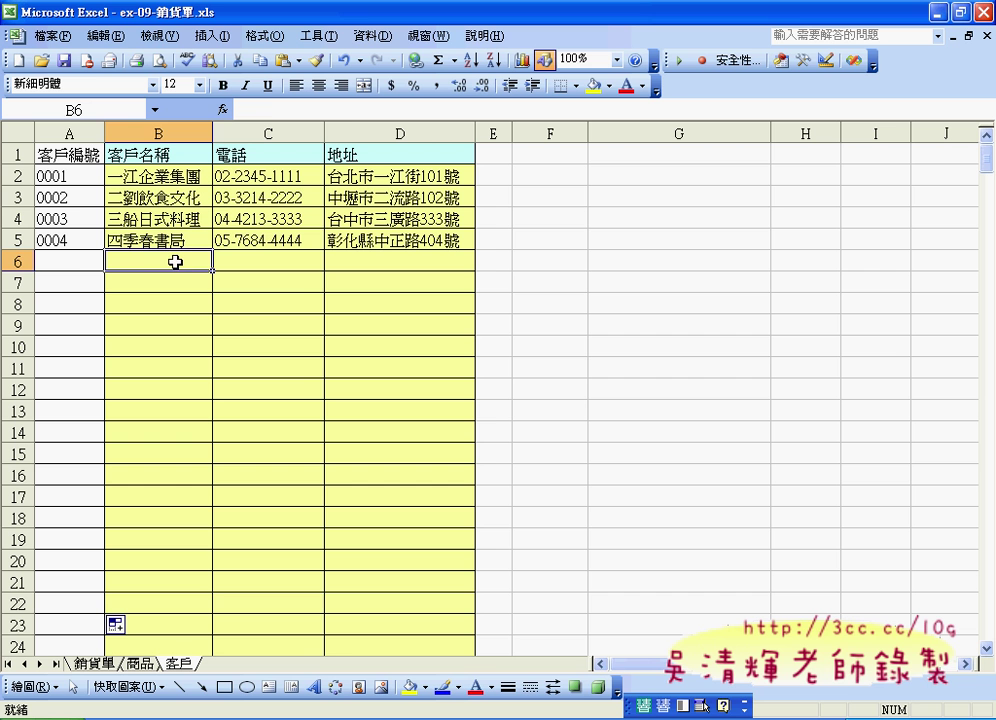
pyautogui.click(73, 262)
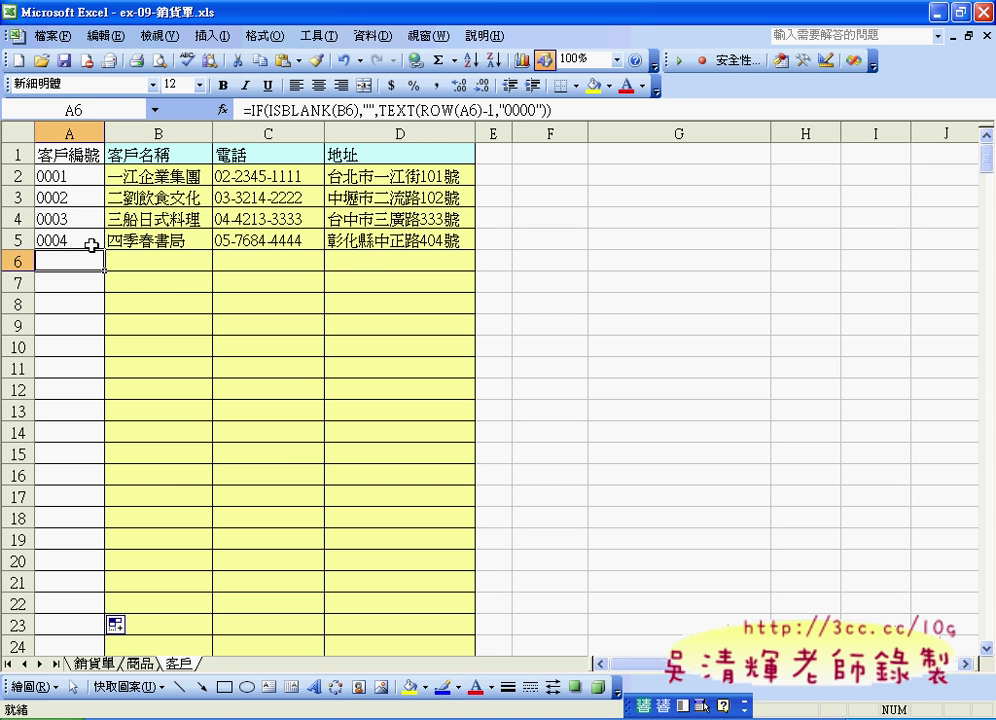
pyautogui.click(186, 264)
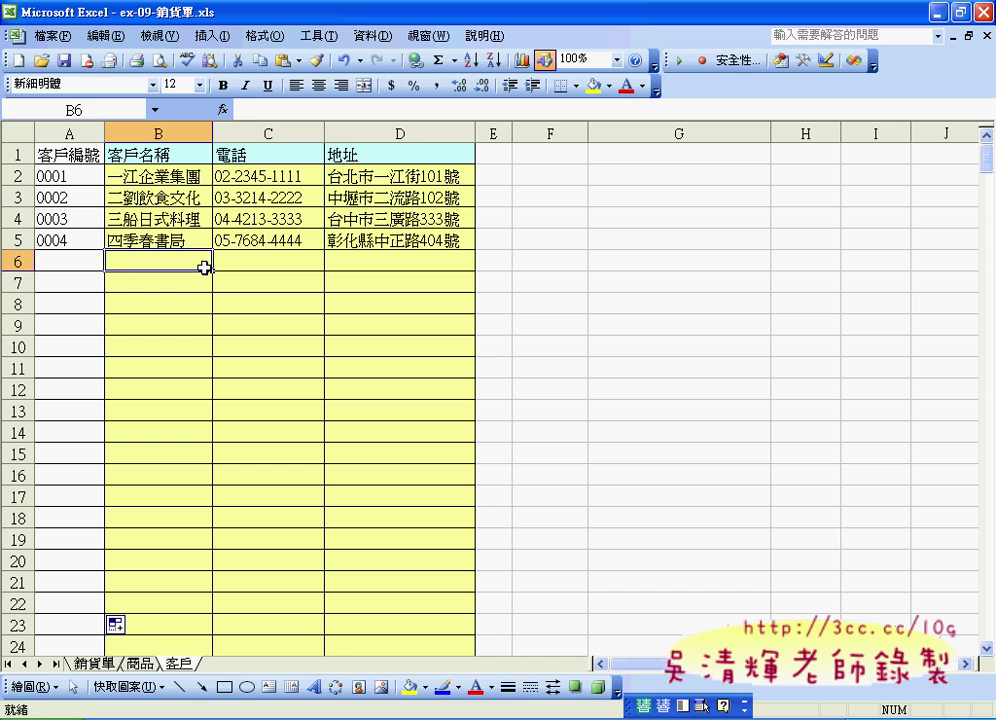
# Enter 五福客棧 in B6 and confirm A6 now shows 0005
pyautogui.write('ㄨ')
pyautogui.write('五')
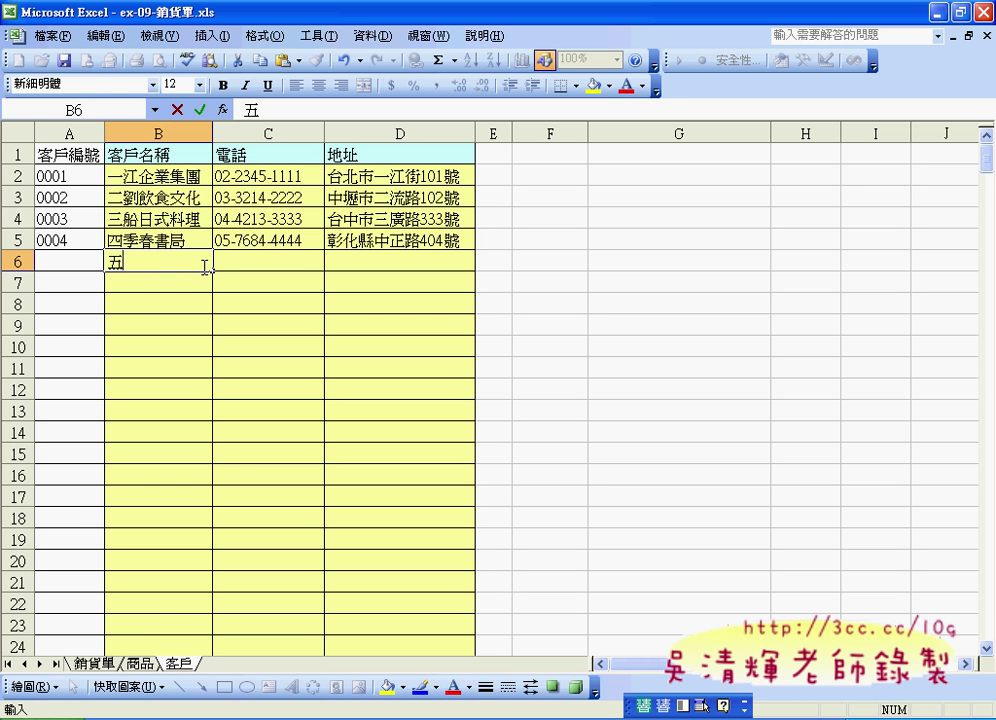
pyautogui.write('福課ㄓ')
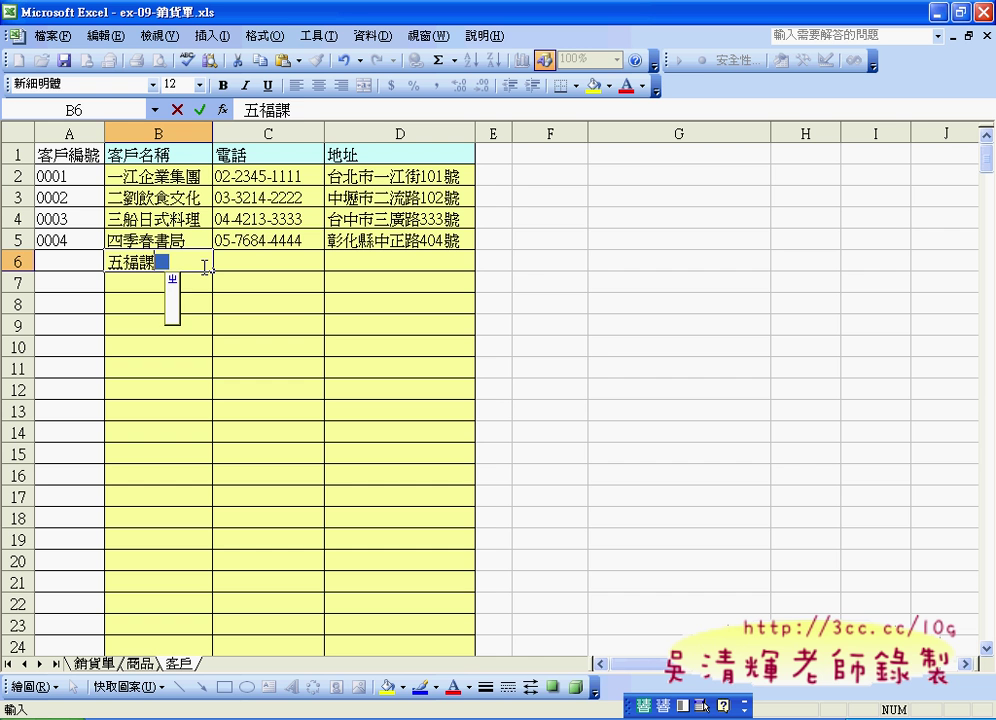
pyautogui.write('棧')
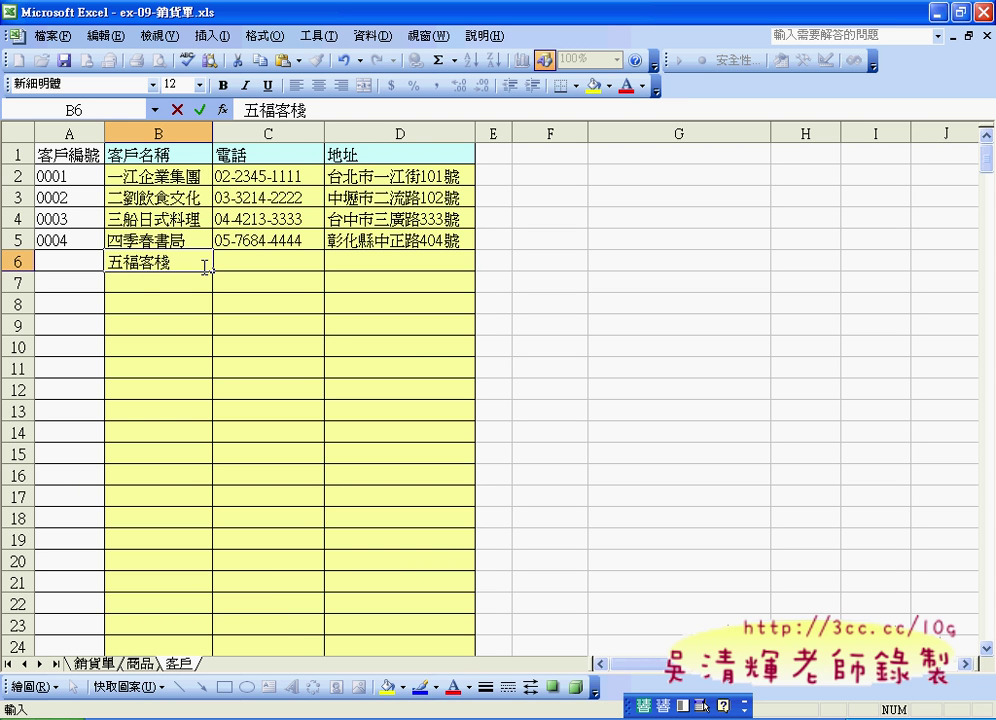
pyautogui.click(261, 262)
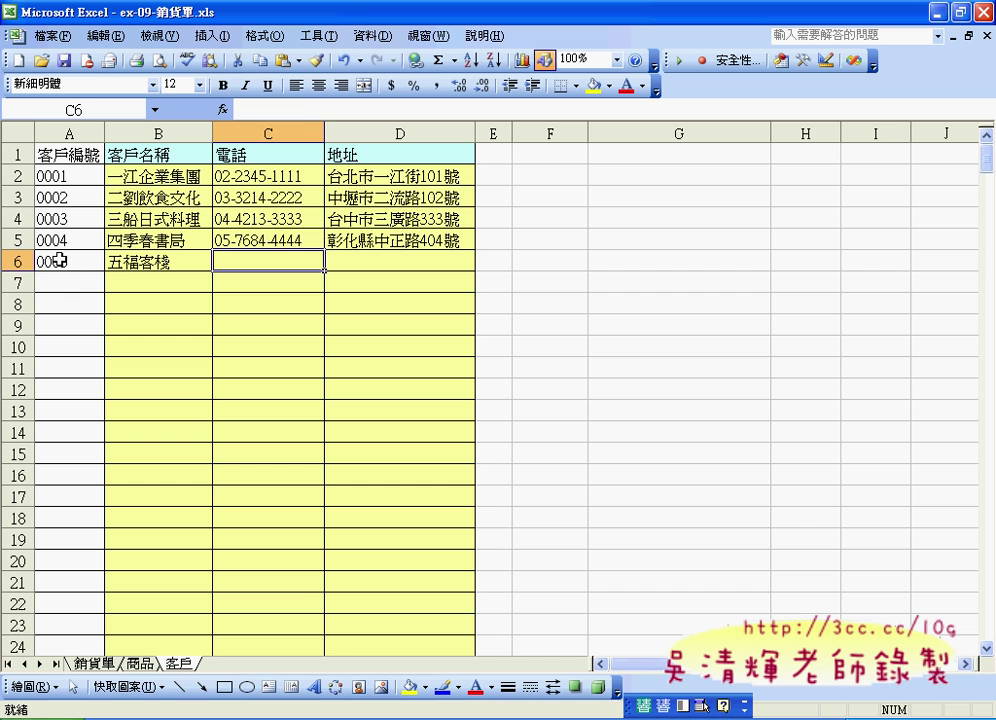
pyautogui.click(117, 262)
pyautogui.click(60, 260)
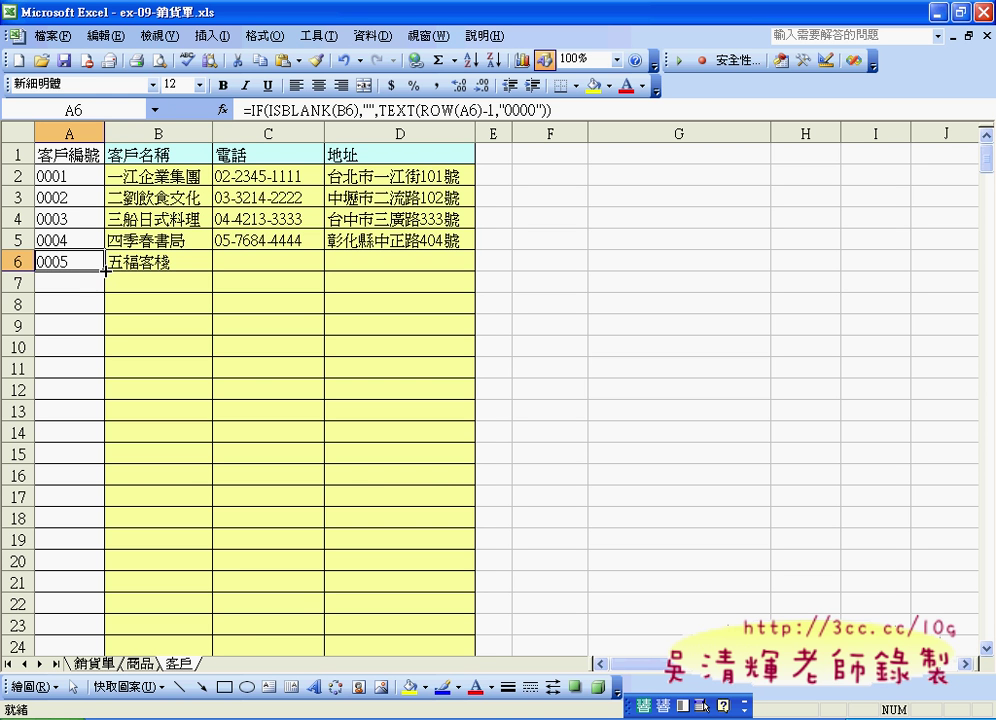
# Fill A6's numbering formula down to row 1000, then return to the list's top
pyautogui.moveTo(103, 271); pyautogui.dragTo(107, 607)
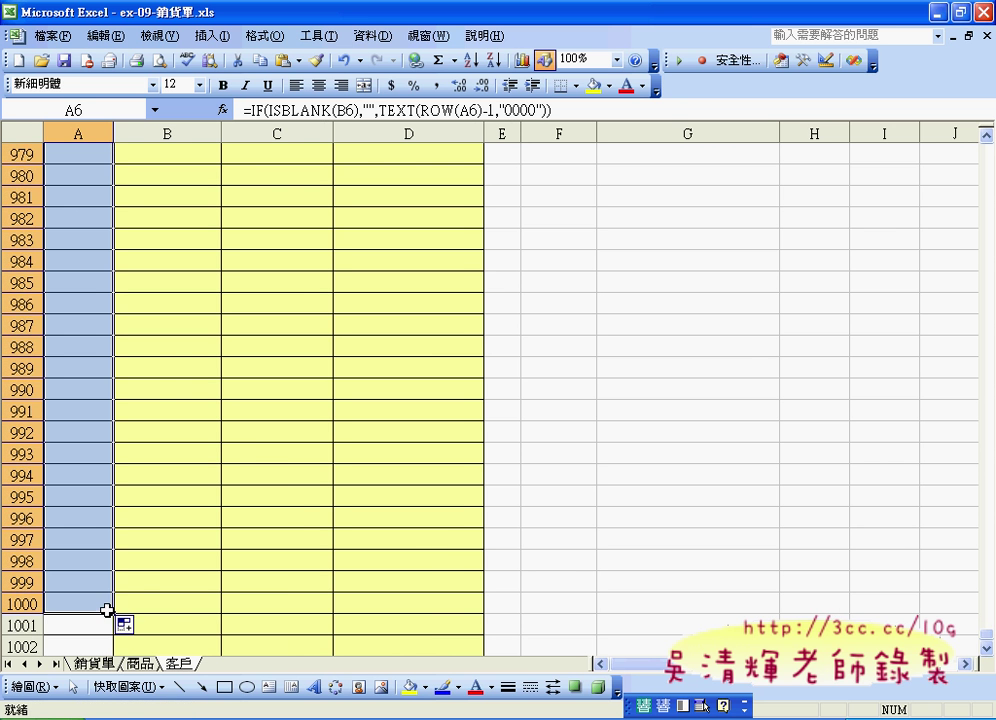
pyautogui.scroll(8, 116, 562)
pyautogui.scroll(12, 117, 559)
pyautogui.scroll(-20, 117, 559)
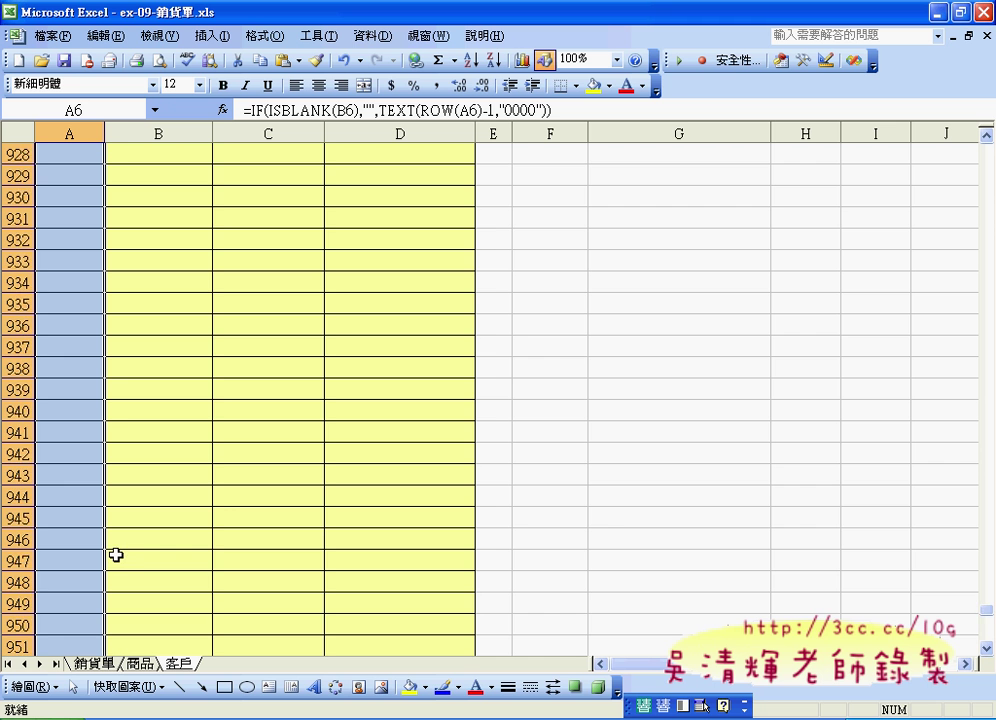
pyautogui.scroll(-4, 122, 562)
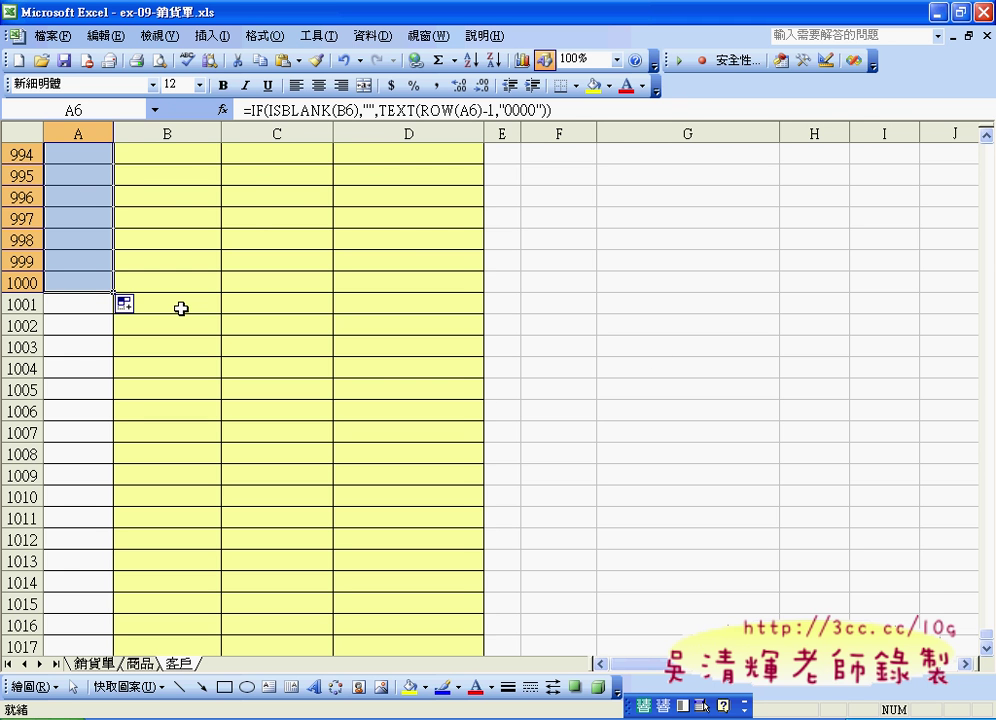
pyautogui.moveTo(986, 634); pyautogui.dragTo(986, 140)
pyautogui.click(260, 257)
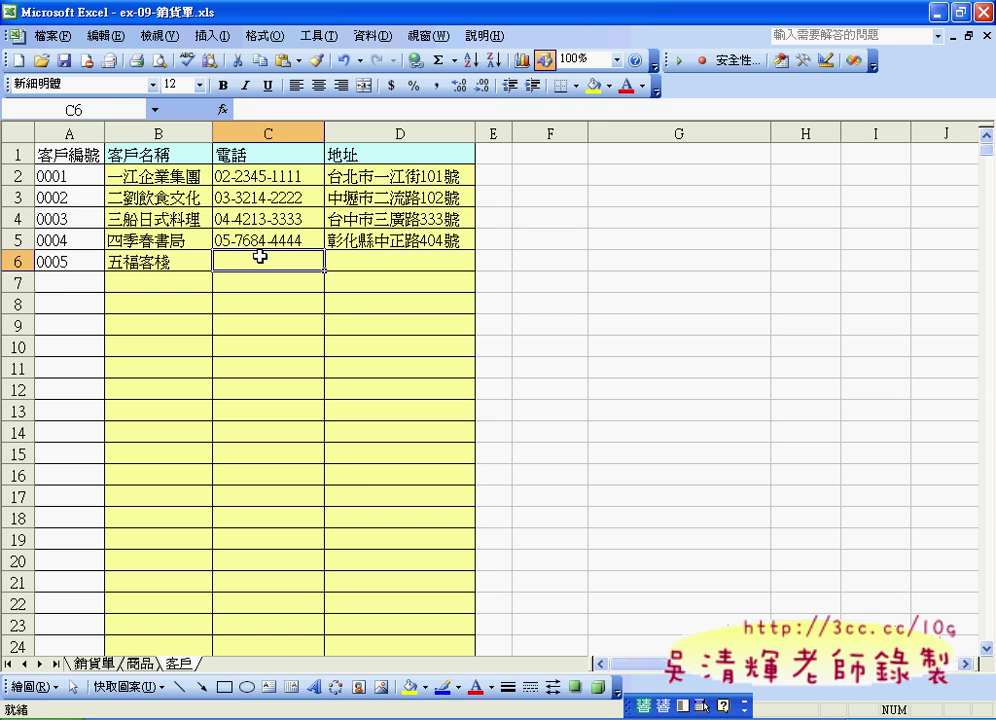
# Enter the new customer's phone number in C6 and copy D5's address for D6
pyautogui.write('0')
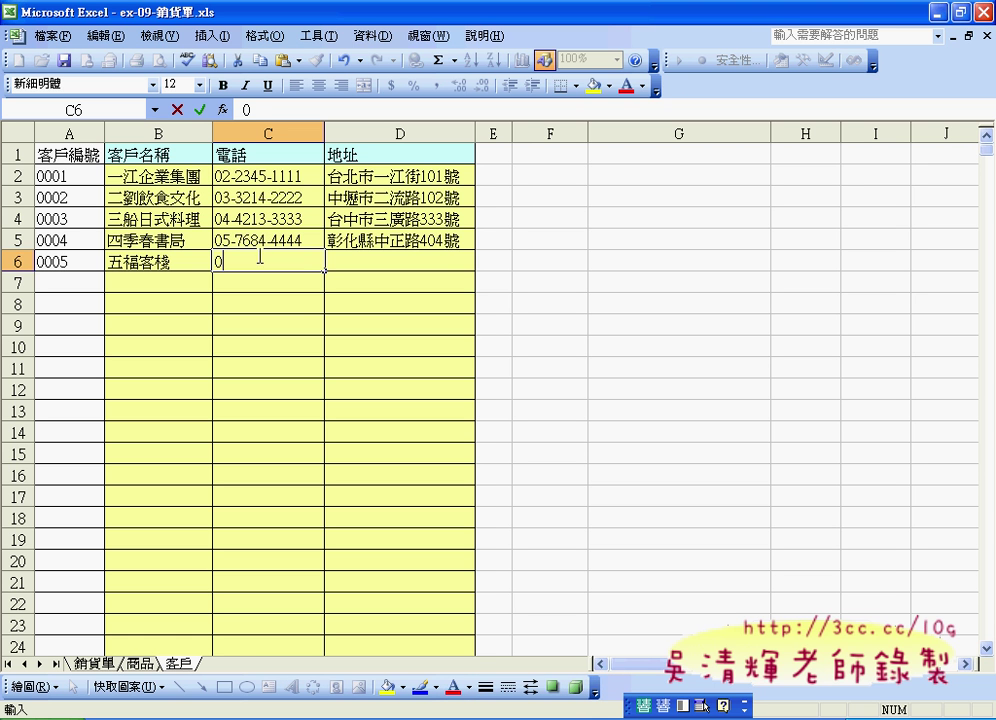
pyautogui.write('6-222222222222')
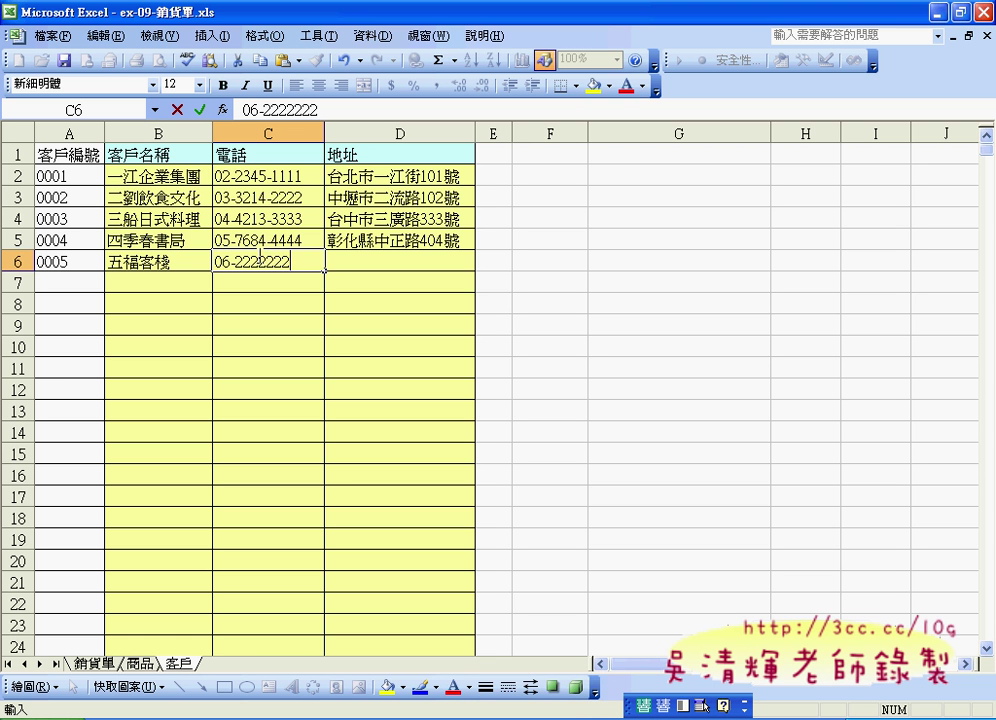
pyautogui.press('Tab')
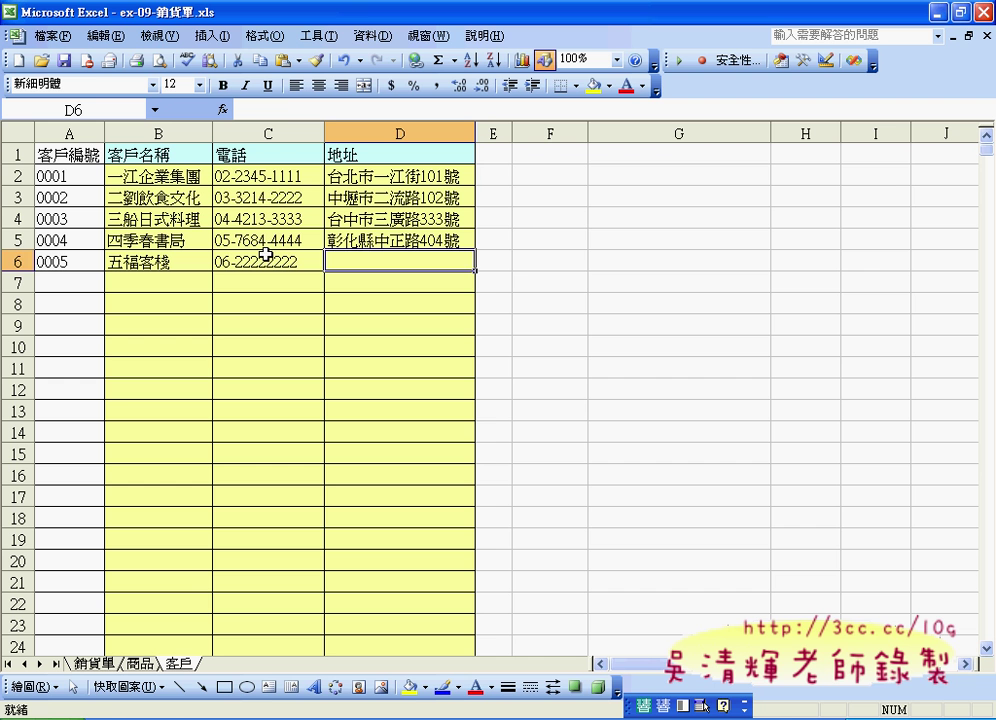
pyautogui.click(373, 240)
pyautogui.hotkey('ctrl', 'c')
pyautogui.click(371, 262)
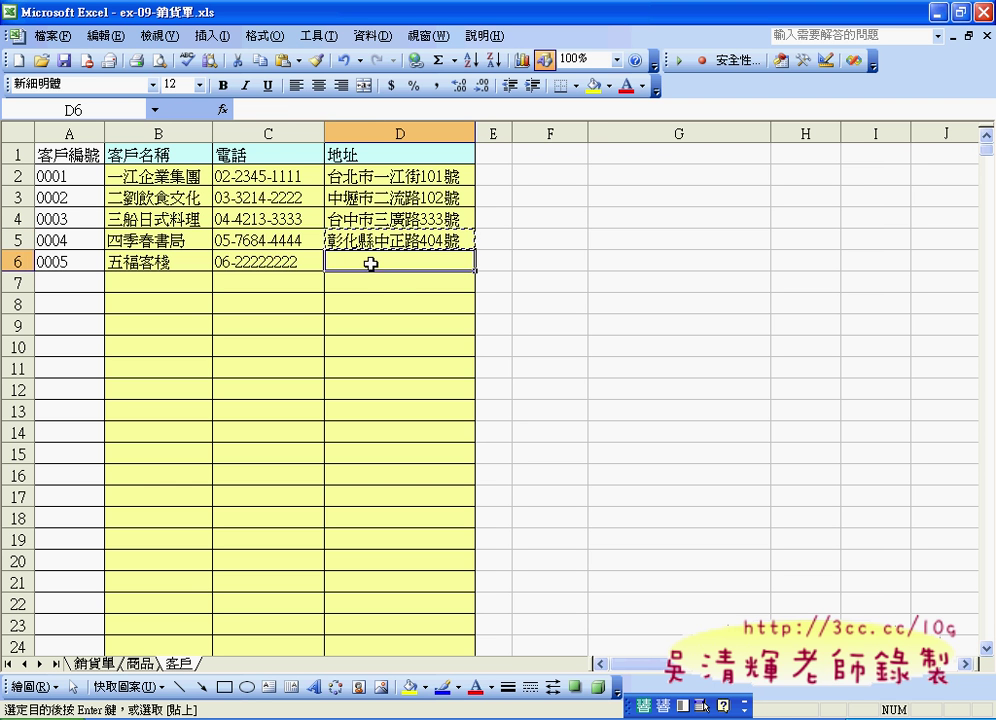